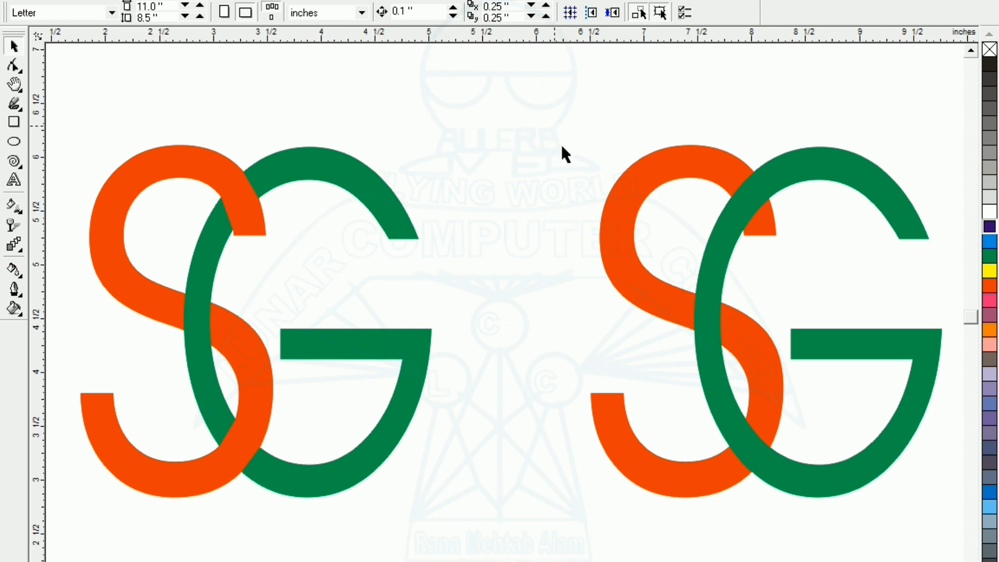
# Try moving the right monogram's green G away from the orange S, and undo the move
pyautogui.click(643, 282)
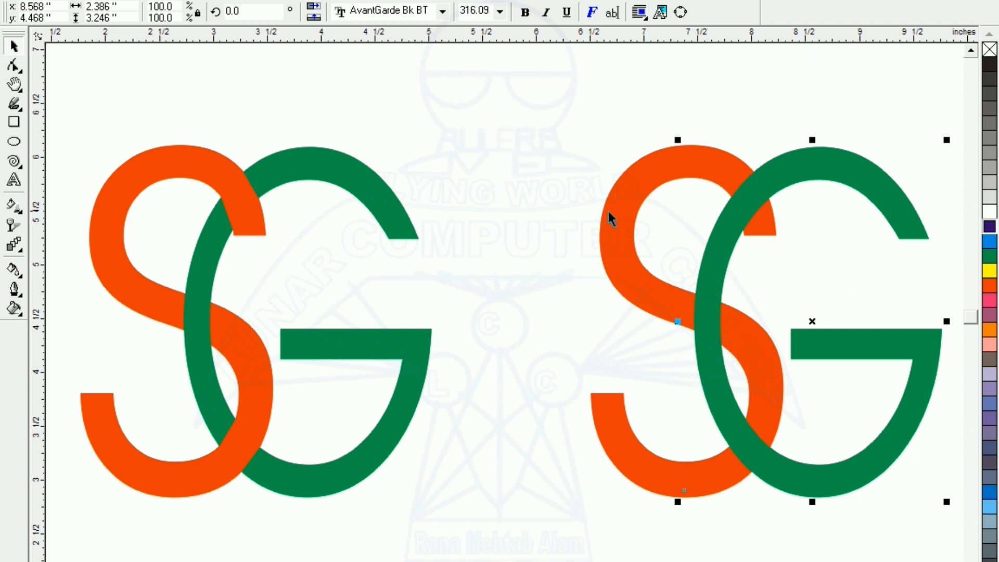
pyautogui.click(546, 194)
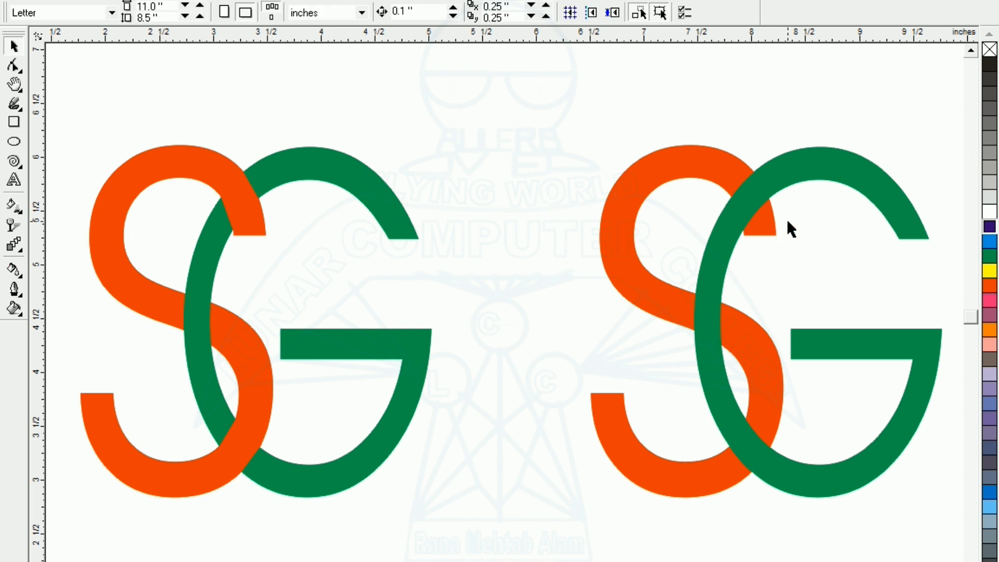
pyautogui.click(310, 491)
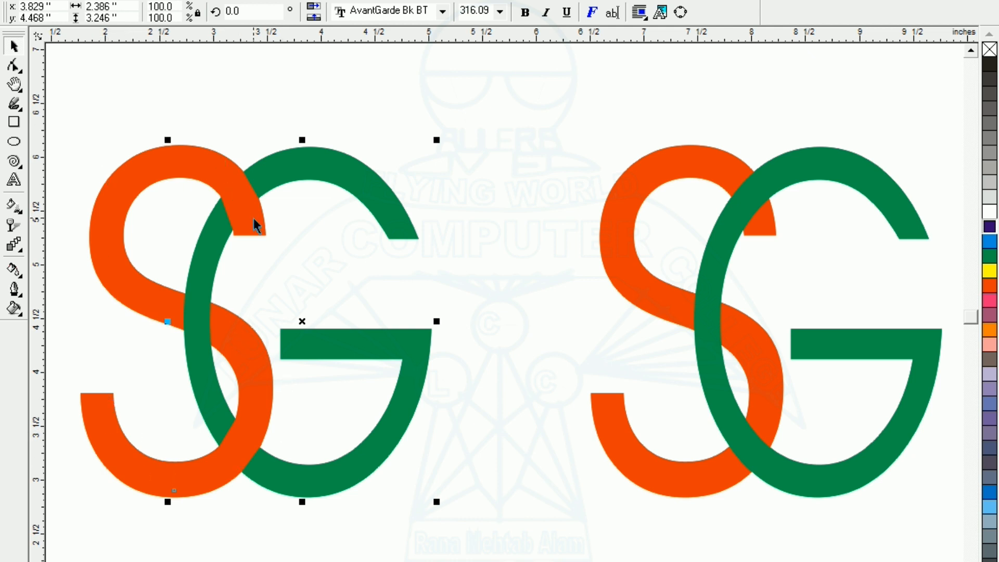
pyautogui.press('Escape')
pyautogui.moveTo(718, 356); pyautogui.dragTo(801, 362)
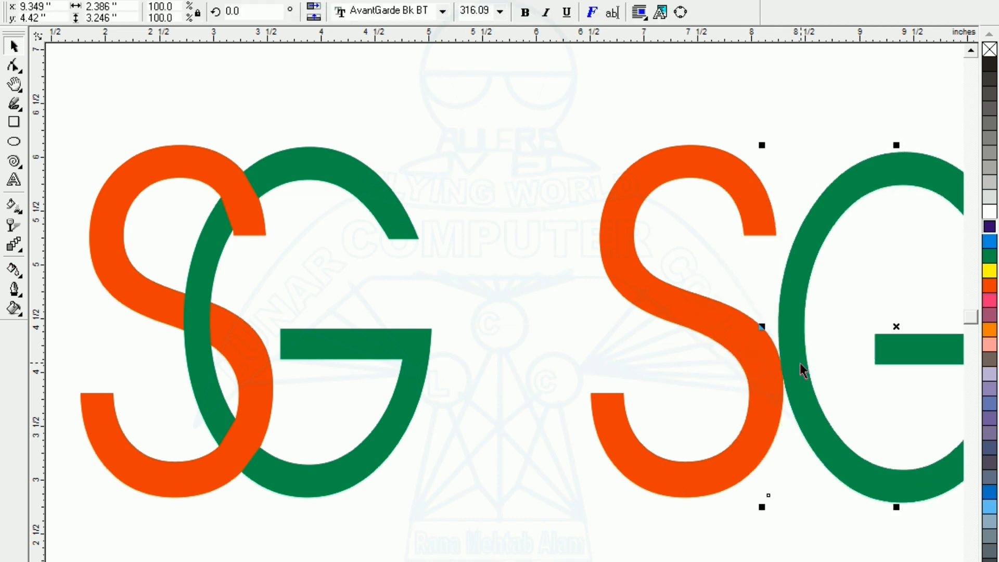
pyautogui.hotkey('ctrl', 'z')
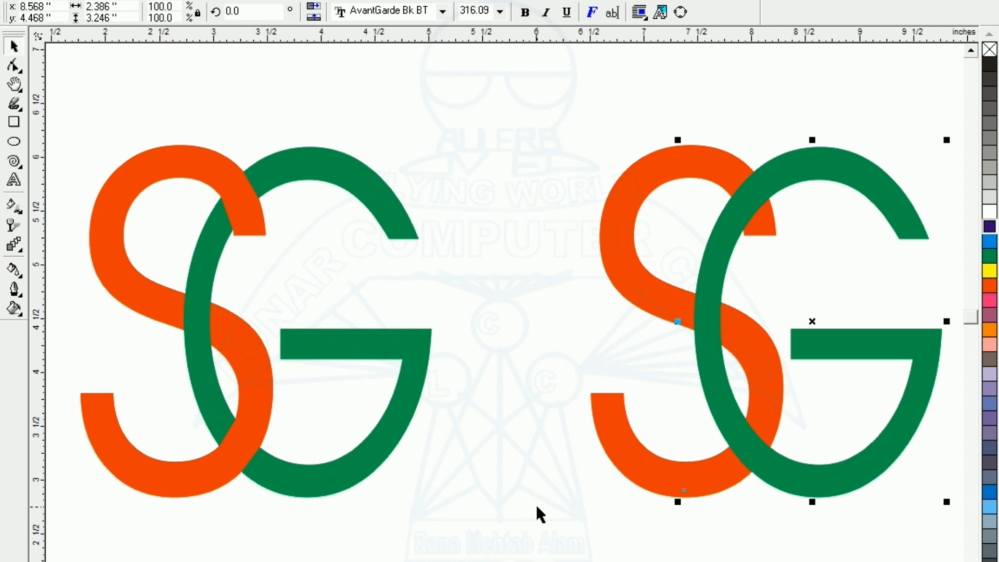
pyautogui.click(671, 462)
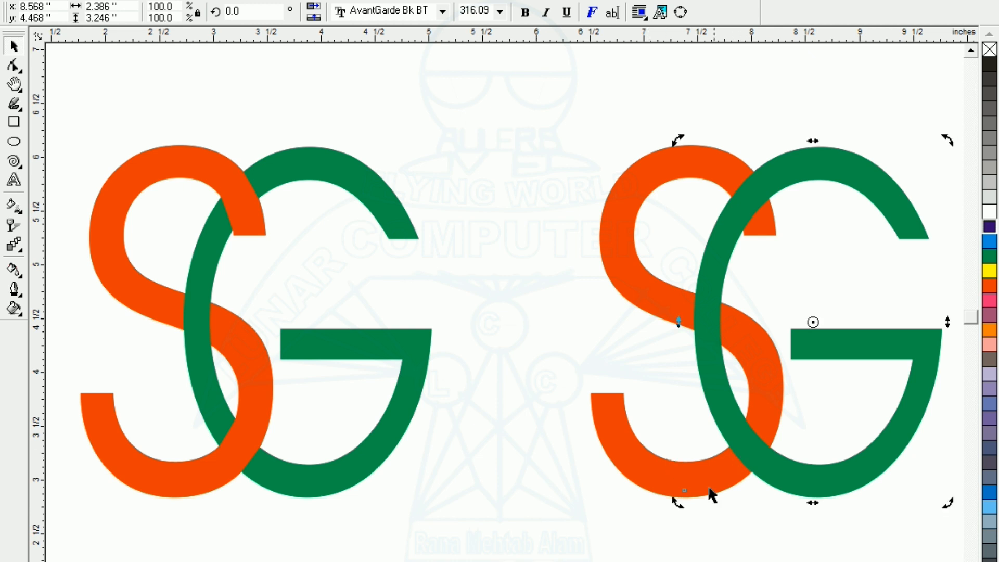
pyautogui.click(788, 428)
pyautogui.click(782, 462)
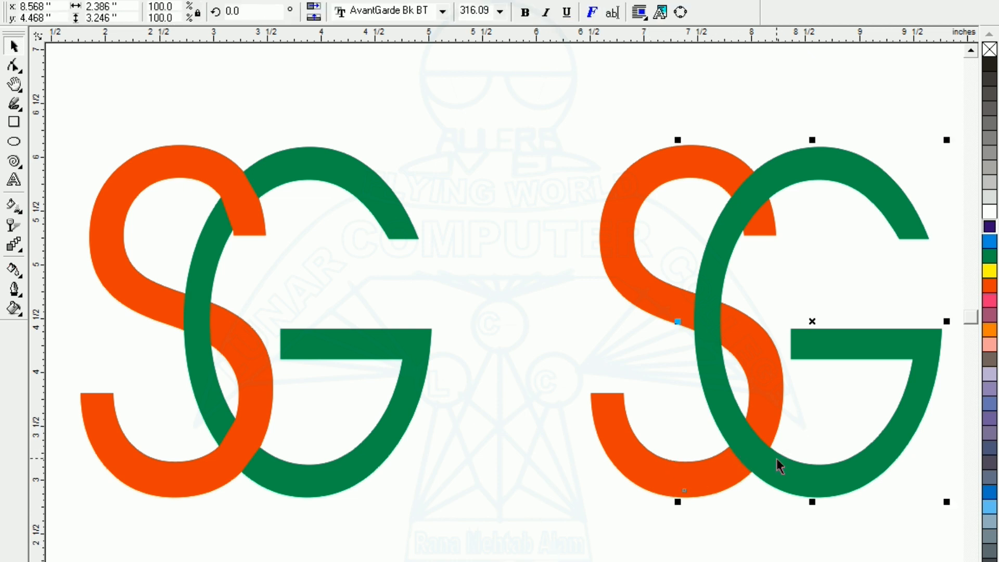
pyautogui.click(697, 479)
pyautogui.click(773, 428)
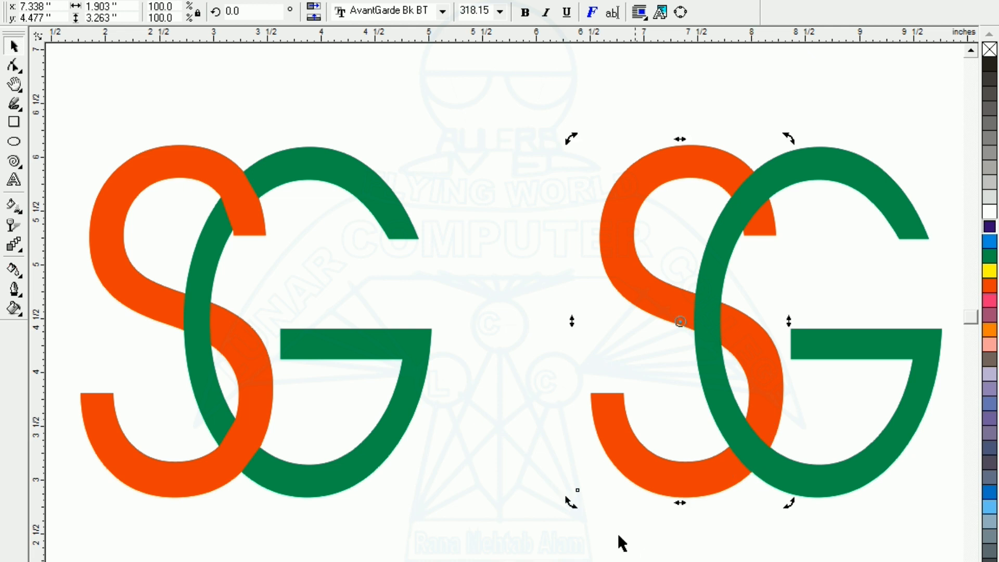
pyautogui.click(594, 513)
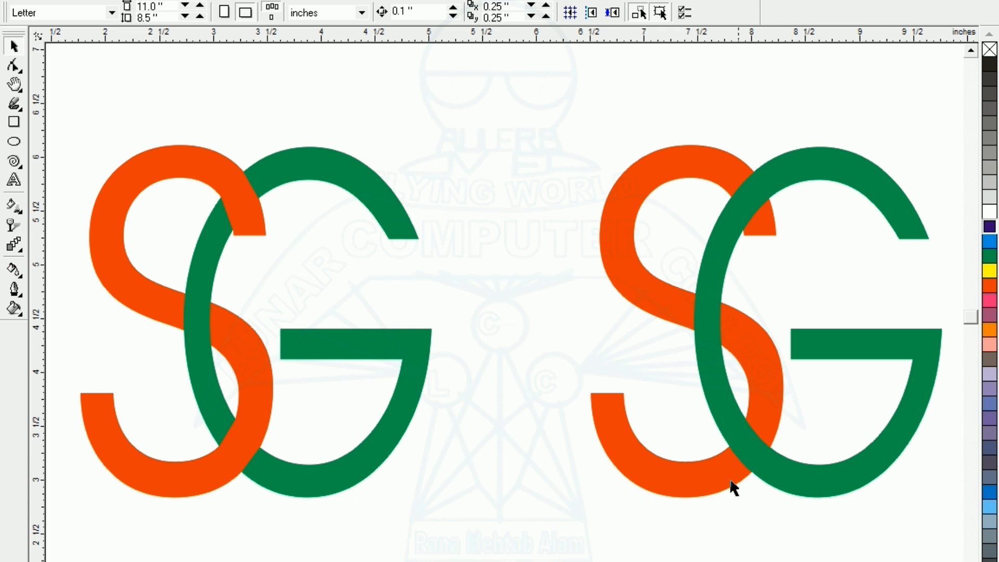
# Copy the orange patch at the left monogram's lower crossing onto the matching lower crossing of the right monogram
pyautogui.click(241, 440)
pyautogui.moveTo(241, 440); pyautogui.dragTo(751, 437)
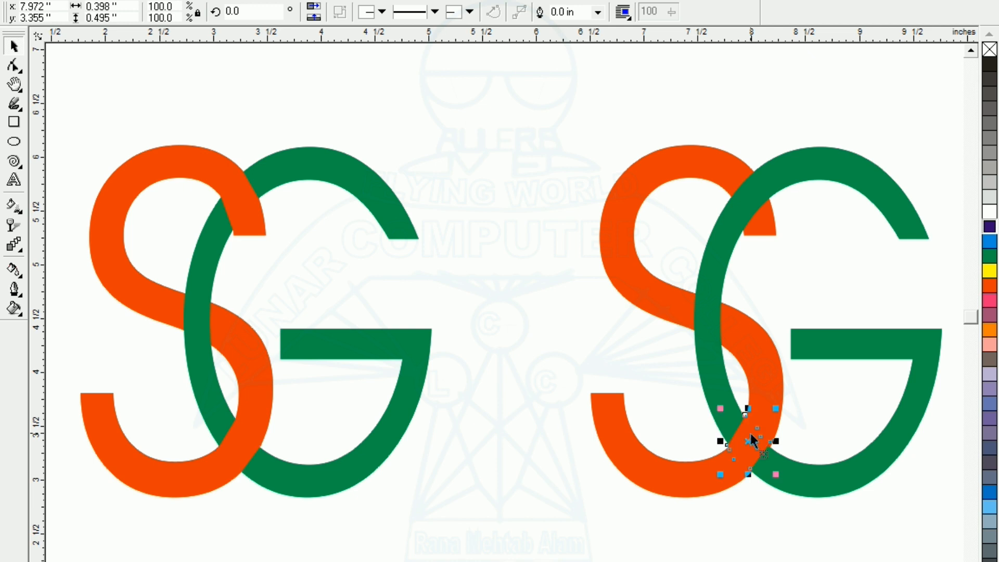
pyautogui.click(594, 501)
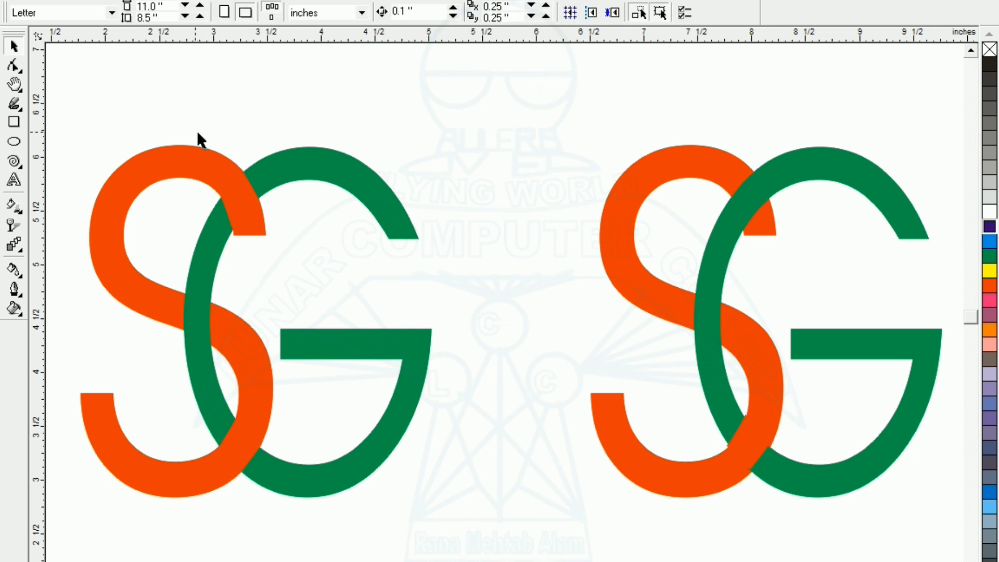
# Try a copy of the left monogram's upper orange patch on the right monogram's upper crossing, and delete that copy
pyautogui.click(245, 205)
pyautogui.moveTo(234, 197); pyautogui.dragTo(744, 190)
pyautogui.click(565, 260)
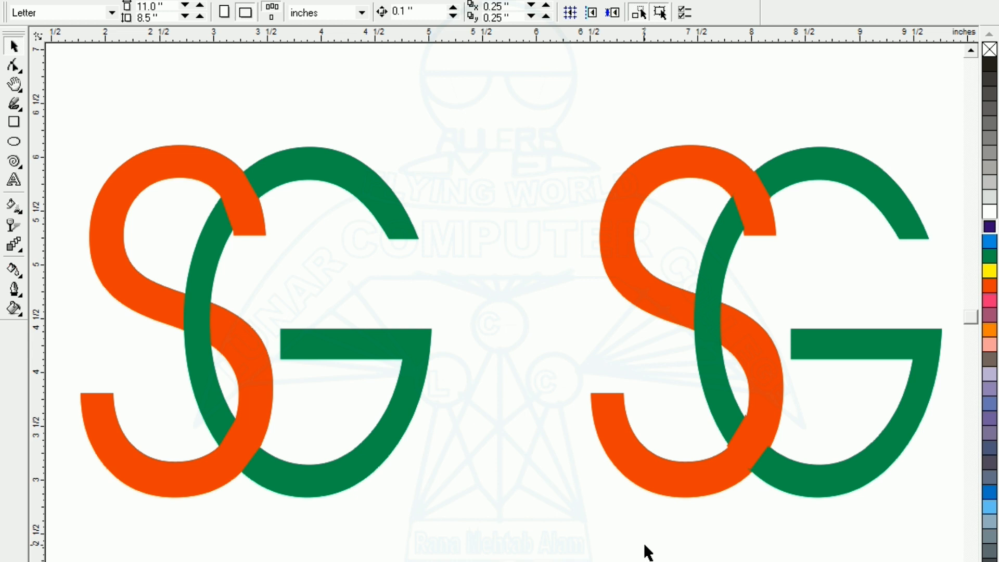
pyautogui.click(751, 201)
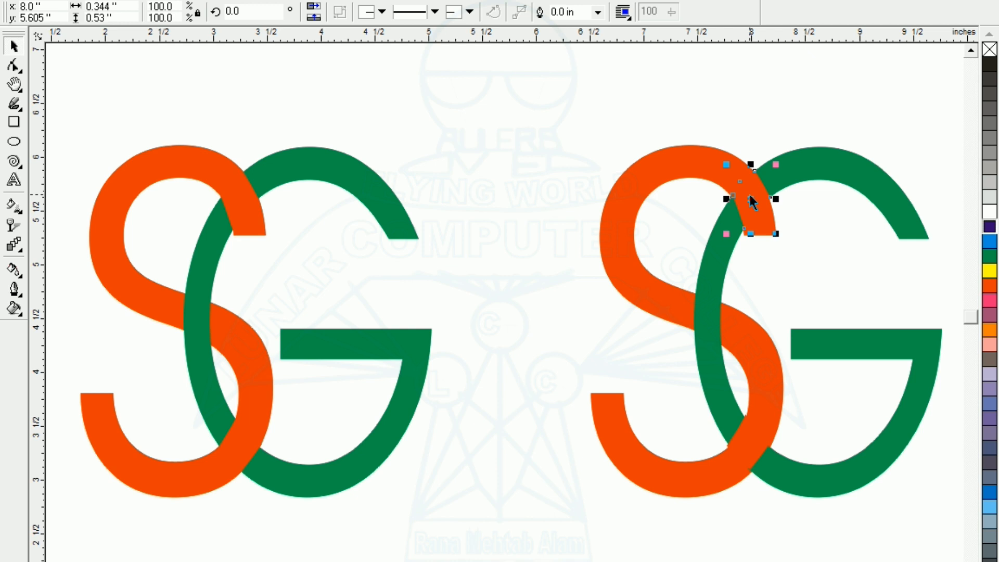
pyautogui.press('Delete')
# Draw a rectangle about 0.54 × 0.63 inches over the right monogram's upper crossing and set its outline width to 0.00005 inches
pyautogui.click(14, 123)
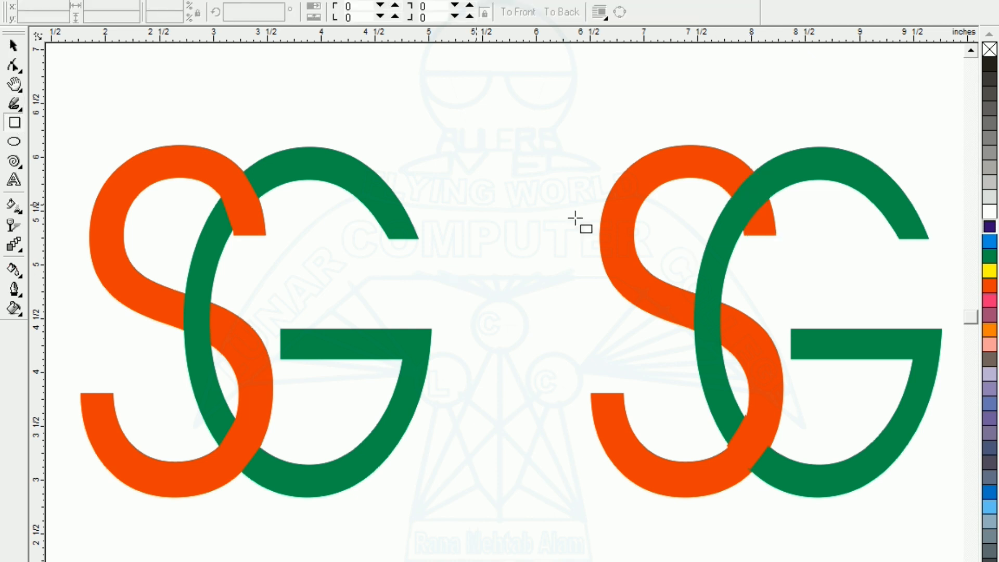
pyautogui.moveTo(712, 155); pyautogui.dragTo(770, 223)
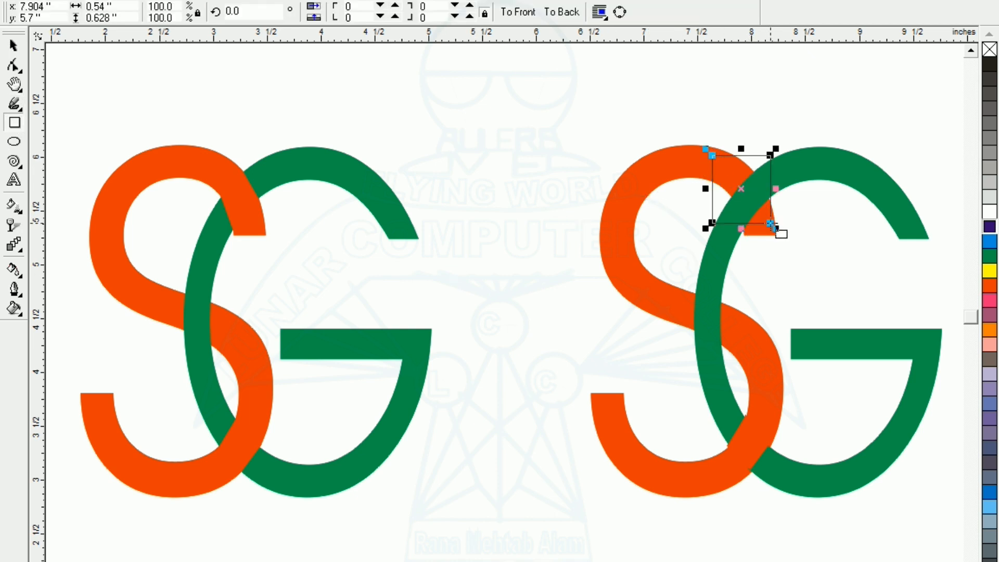
pyautogui.hotkey('shift', 'F2')
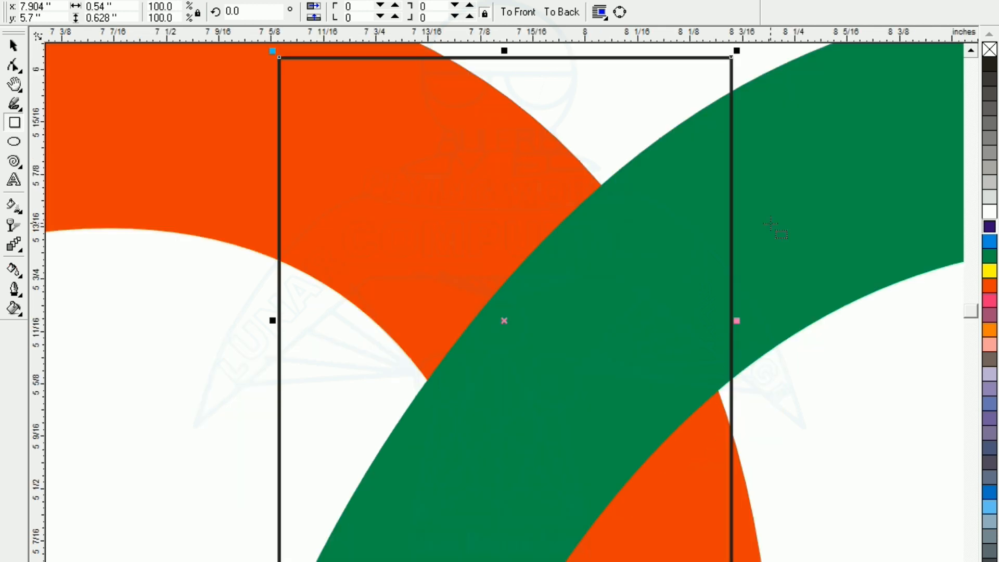
pyautogui.press('F12')
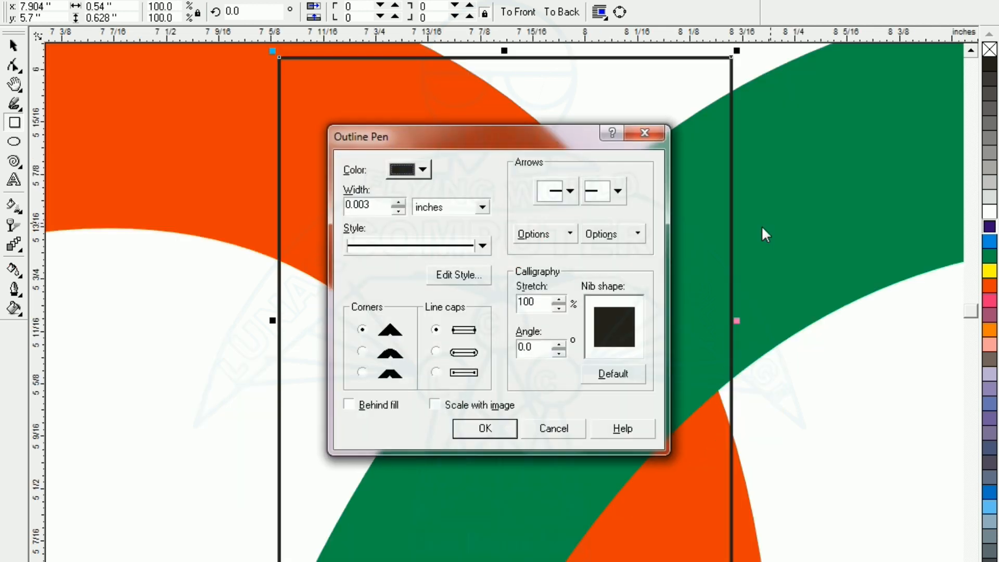
pyautogui.click(399, 211)
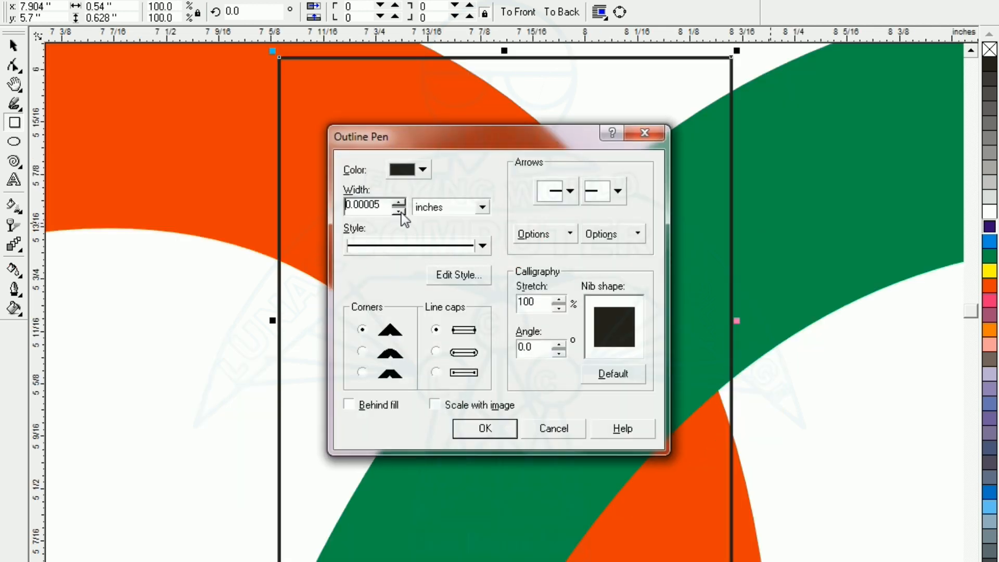
pyautogui.click(465, 423)
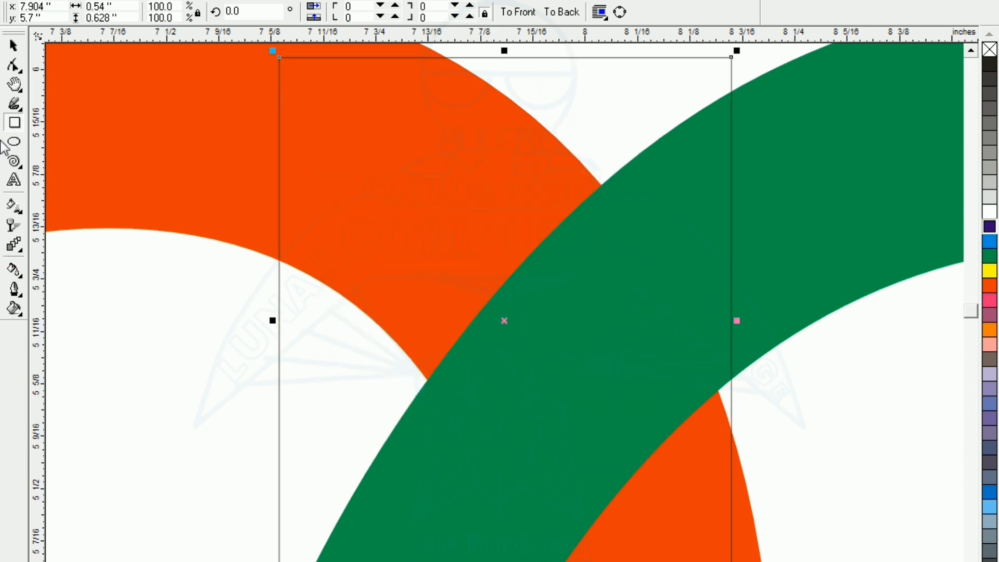
# Reshape the rectangle so its four nodes meet the corners where the S and G cross, and fill it with the S's orange
pyautogui.click(16, 69)
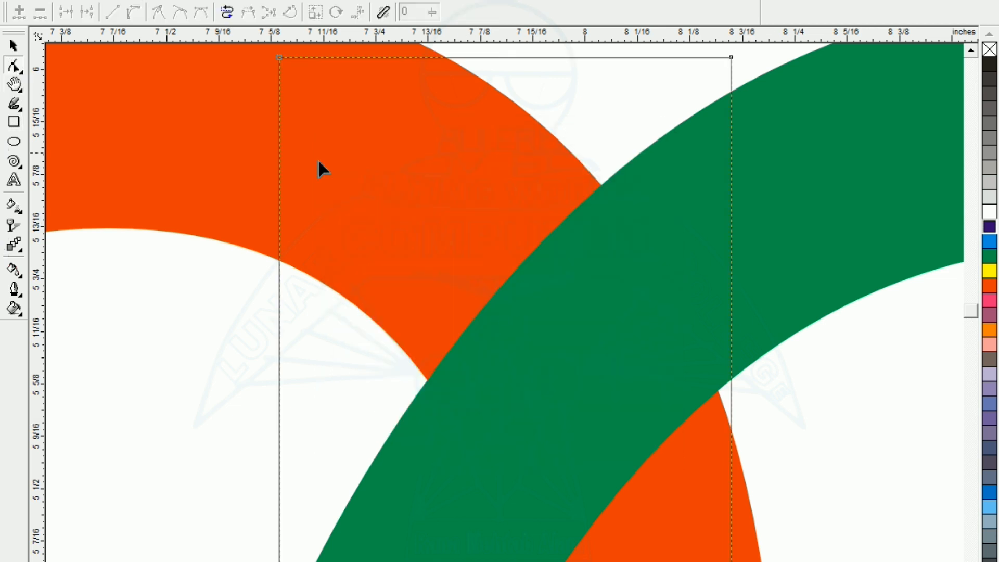
pyautogui.moveTo(731, 56); pyautogui.dragTo(602, 189)
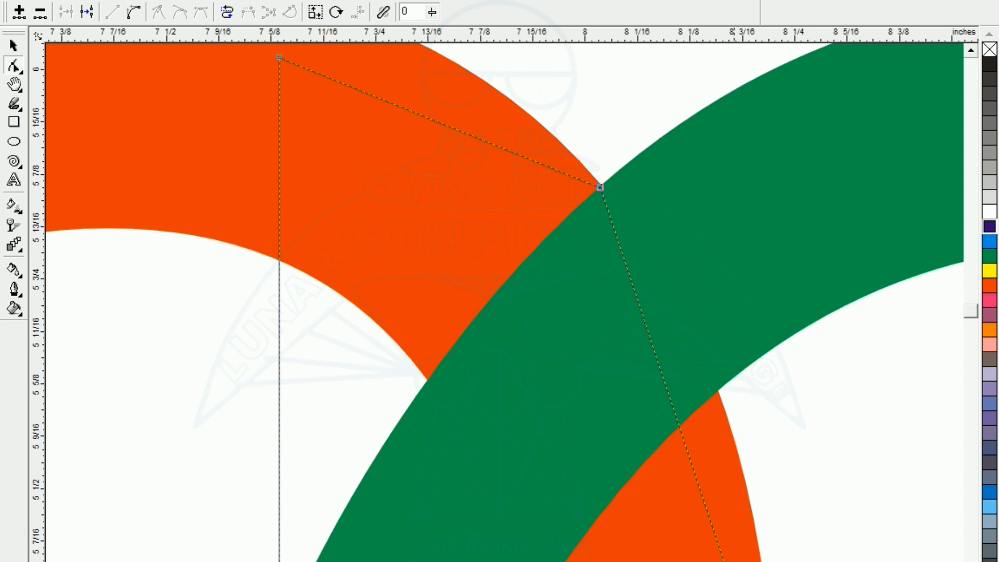
pyautogui.click(726, 502)
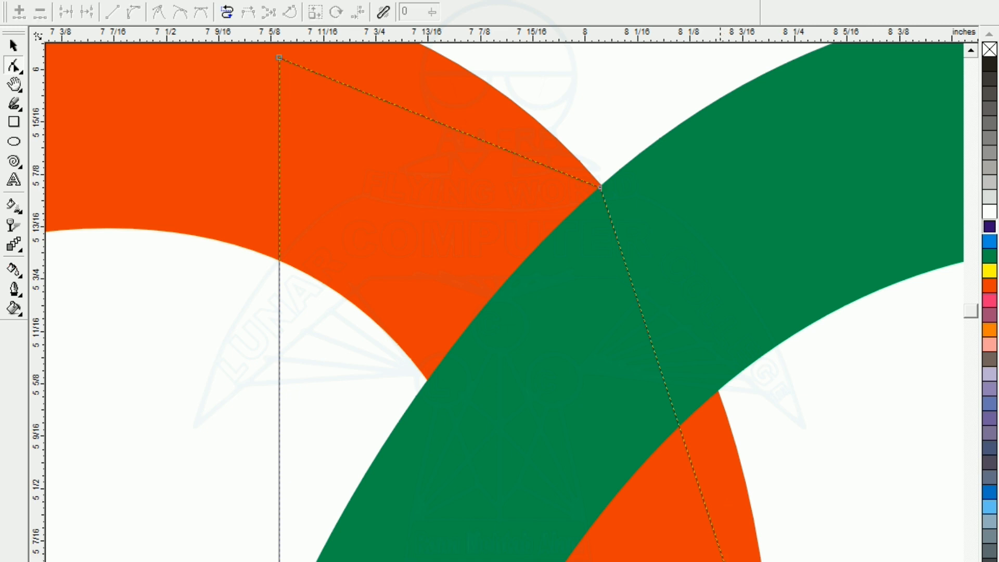
pyautogui.moveTo(724, 557); pyautogui.dragTo(718, 394)
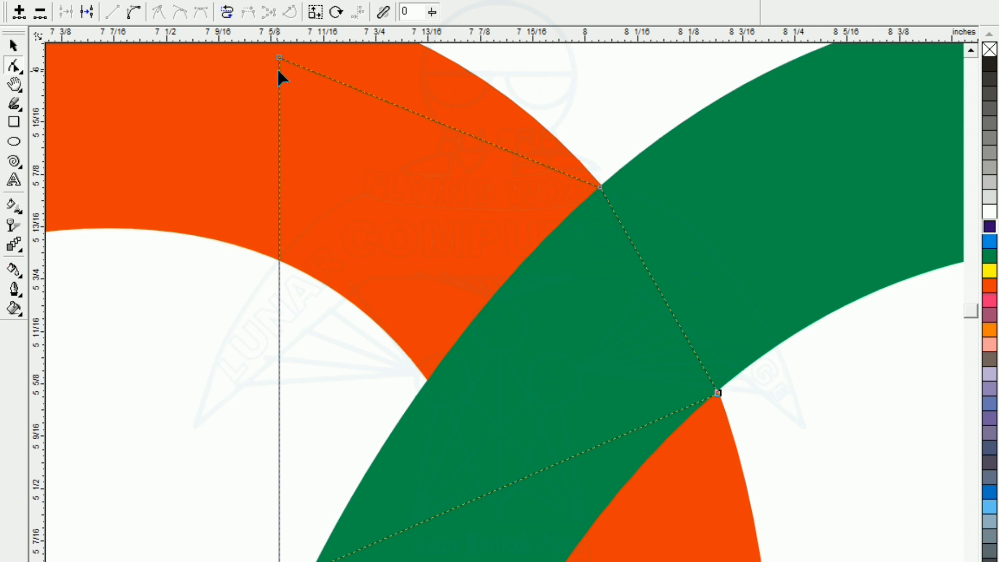
pyautogui.moveTo(280, 60); pyautogui.dragTo(432, 369)
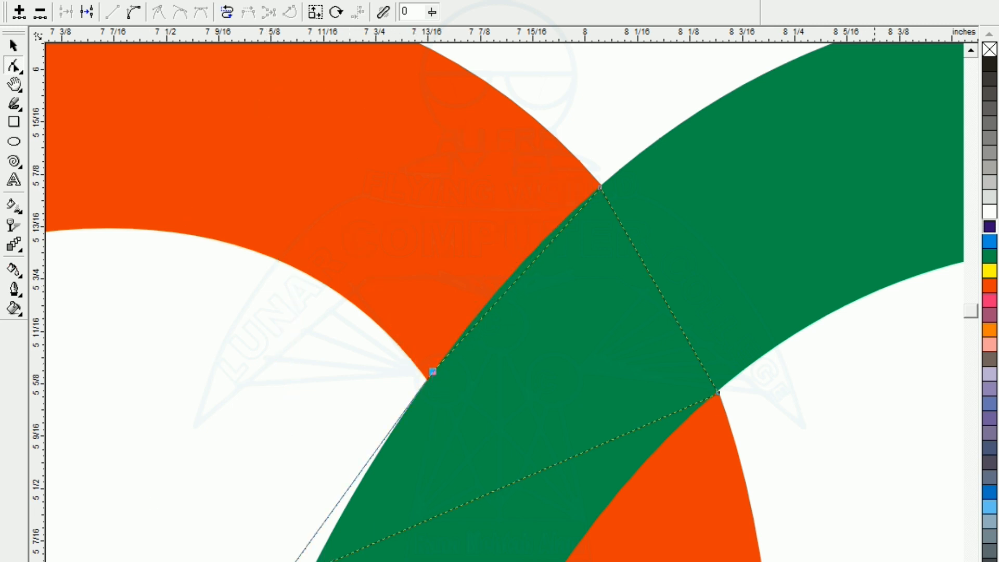
pyautogui.scroll(-3, 301, 453)
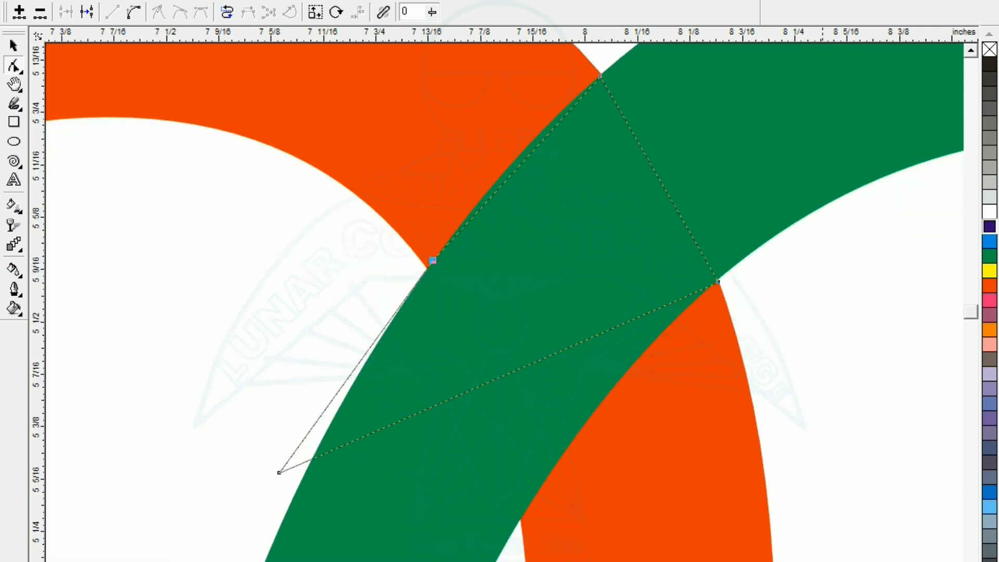
pyautogui.moveTo(280, 416); pyautogui.dragTo(521, 466)
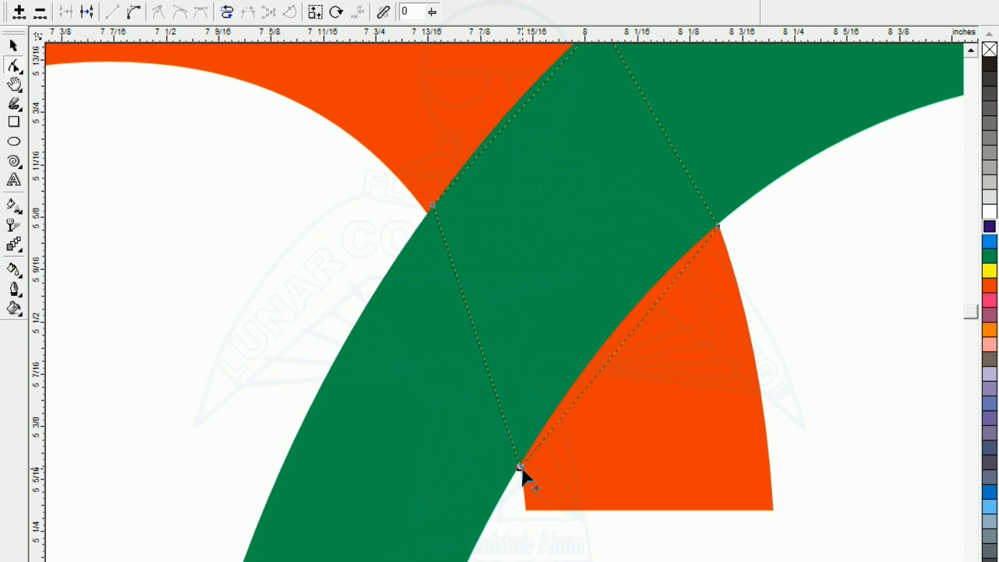
pyautogui.click(992, 291)
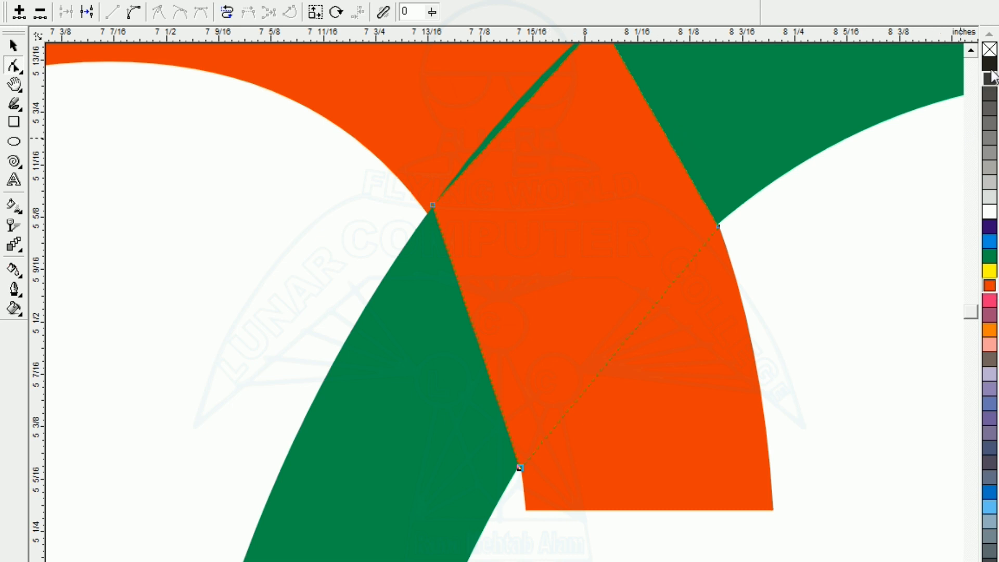
# Add a node pulling the patch's upper-left edge outward over the green sliver, and align its left corner node with the crossing
pyautogui.click(971, 50)
pyautogui.click(970, 51)
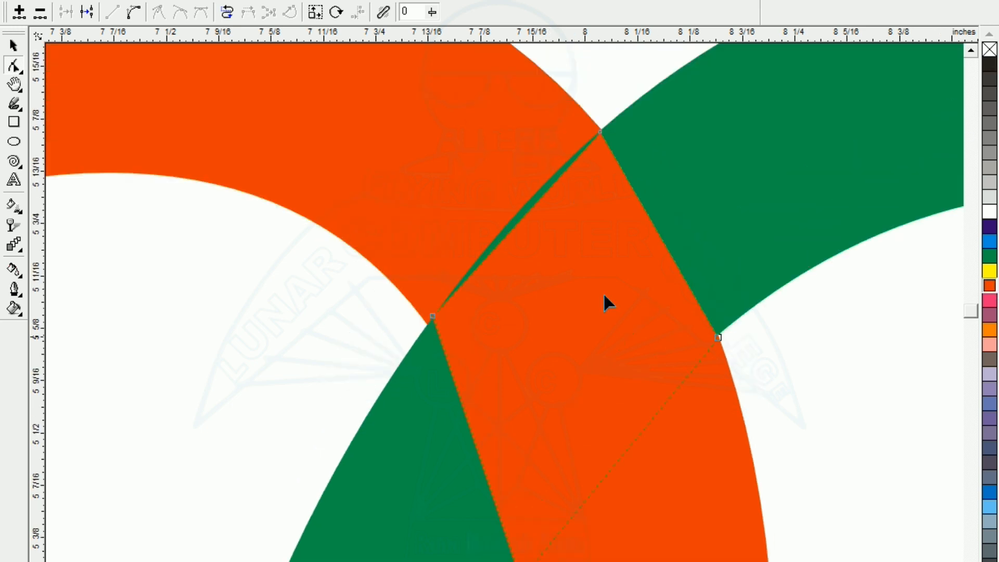
pyautogui.moveTo(509, 227); pyautogui.dragTo(486, 205)
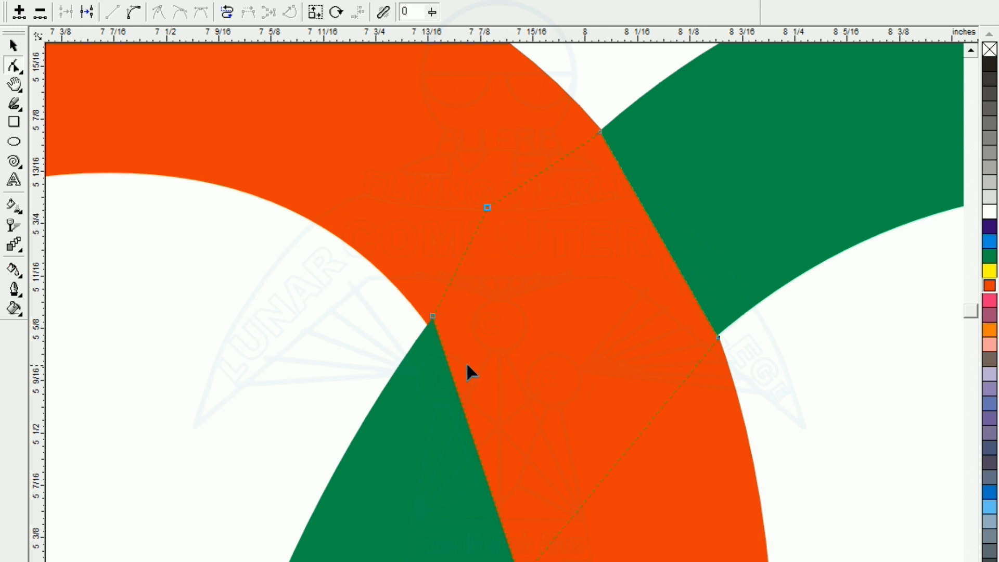
pyautogui.click(432, 316)
pyautogui.moveTo(432, 316); pyautogui.dragTo(428, 321)
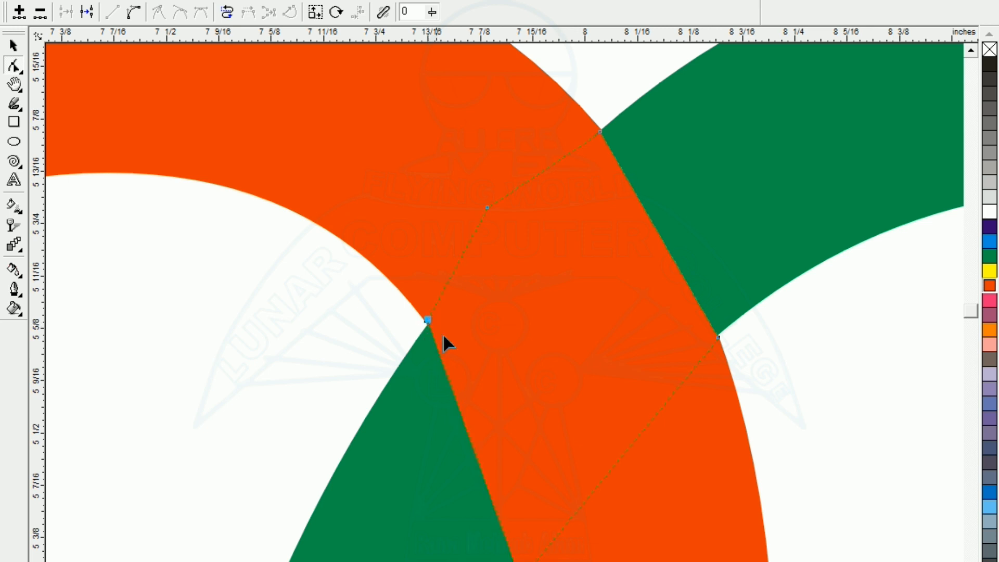
pyautogui.scroll(-2, 504, 302)
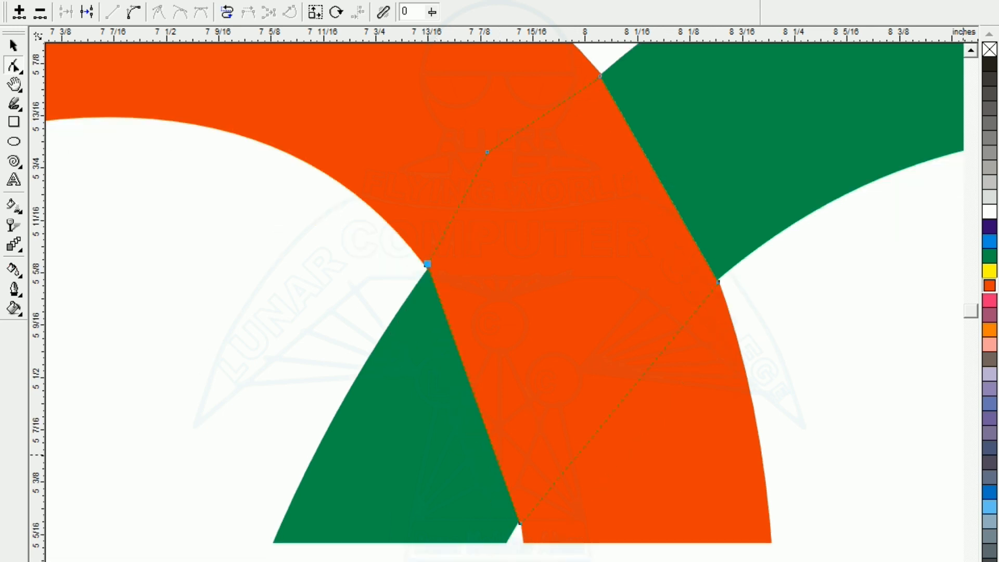
pyautogui.press('Escape')
pyautogui.press('F8')
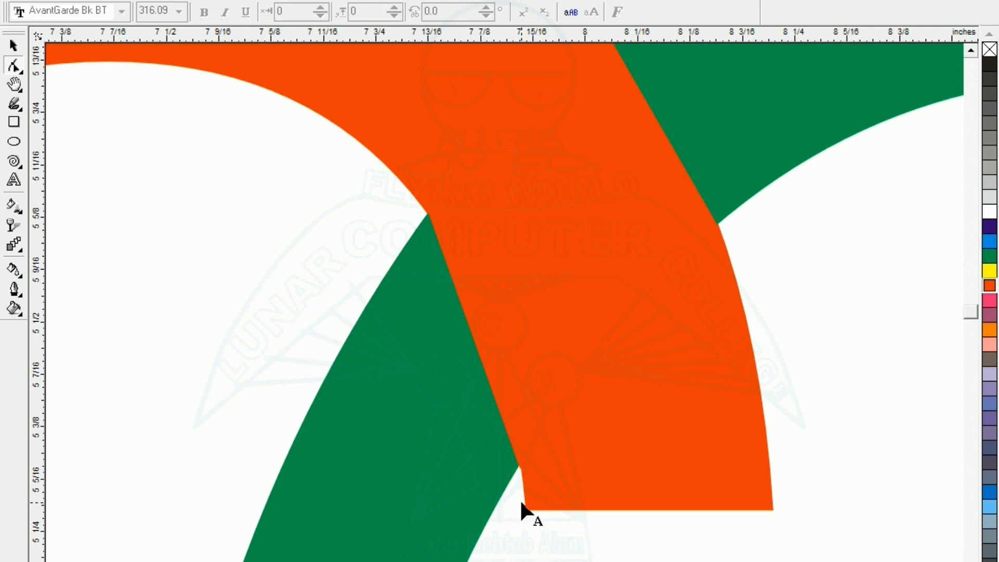
pyautogui.press('F3')
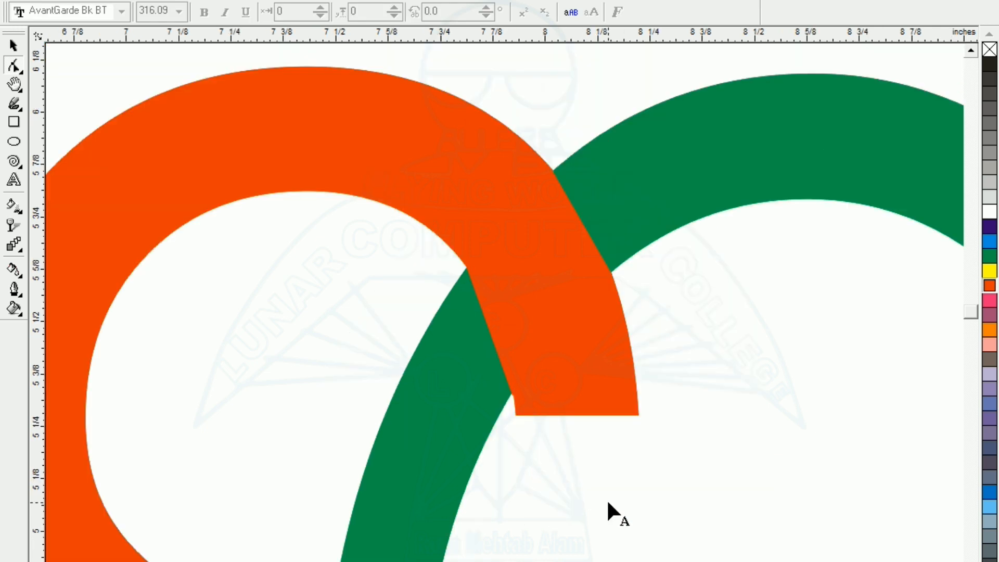
pyautogui.press('F3')
pyautogui.press('F3')
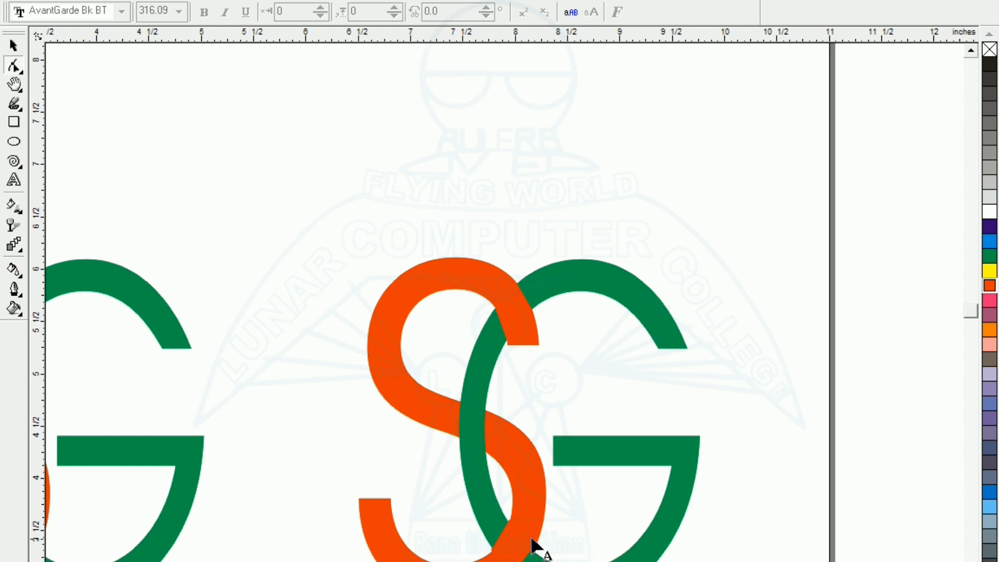
# Examine the nodes of the orange patch at the right monogram's lower crossing and compare both monograms on the page
pyautogui.click(514, 555)
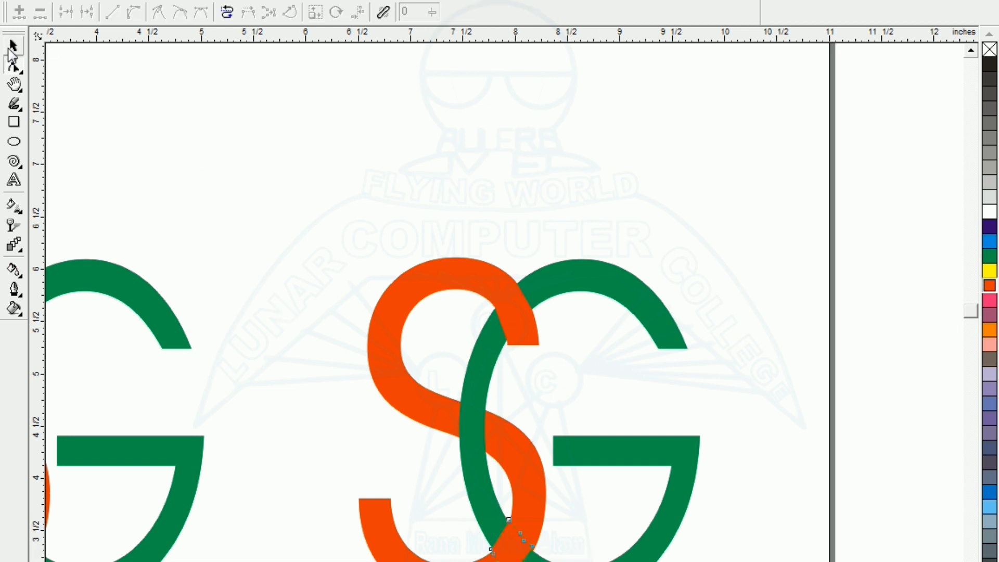
pyautogui.click(10, 47)
pyautogui.press('Escape')
pyautogui.click(521, 556)
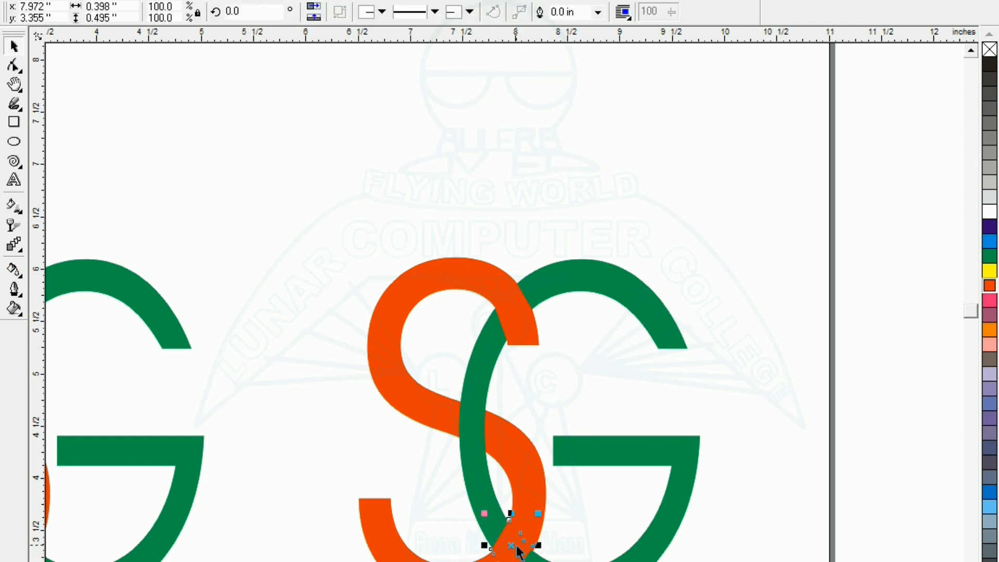
pyautogui.press('F10')
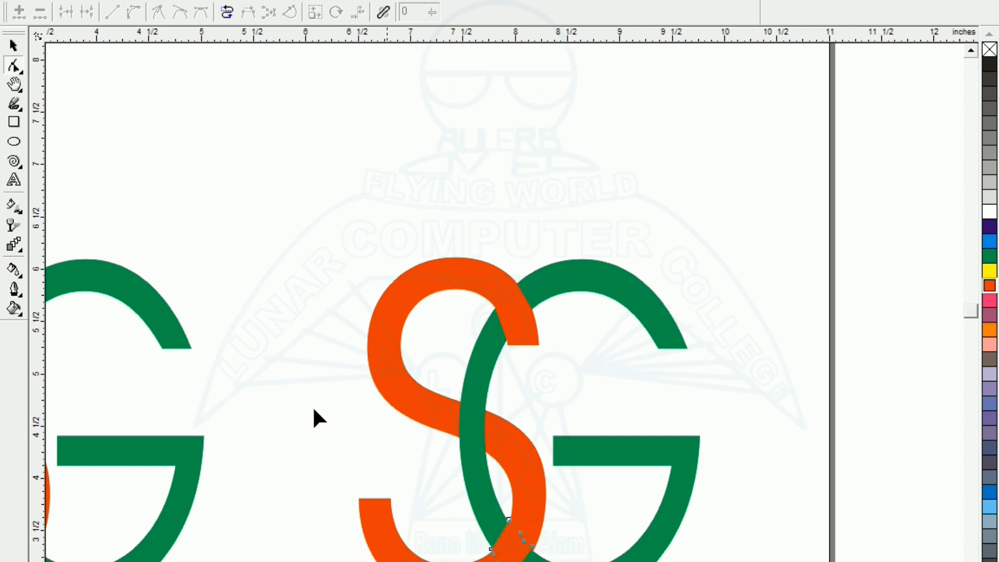
pyautogui.click(14, 46)
pyautogui.click(290, 338)
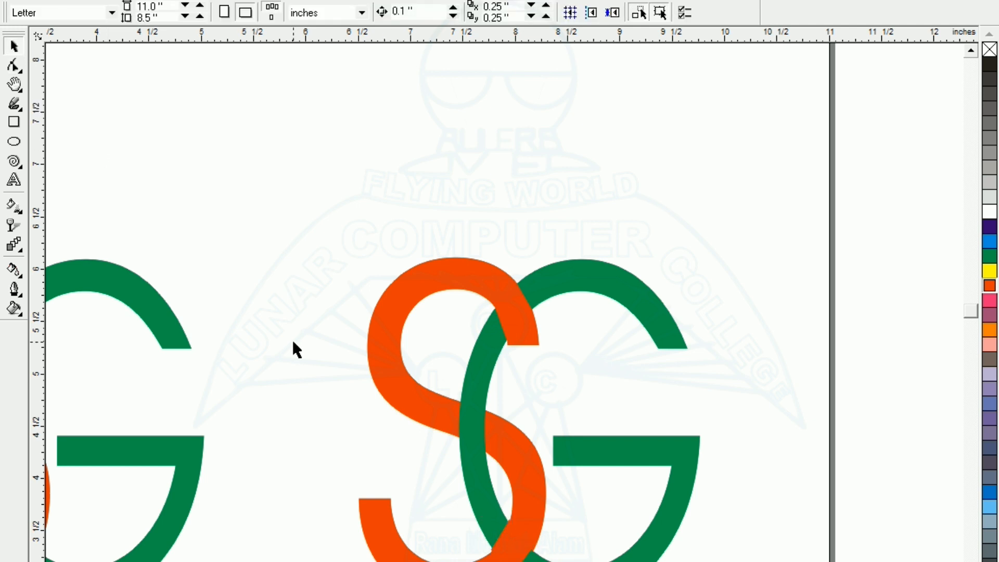
pyautogui.press('F3')
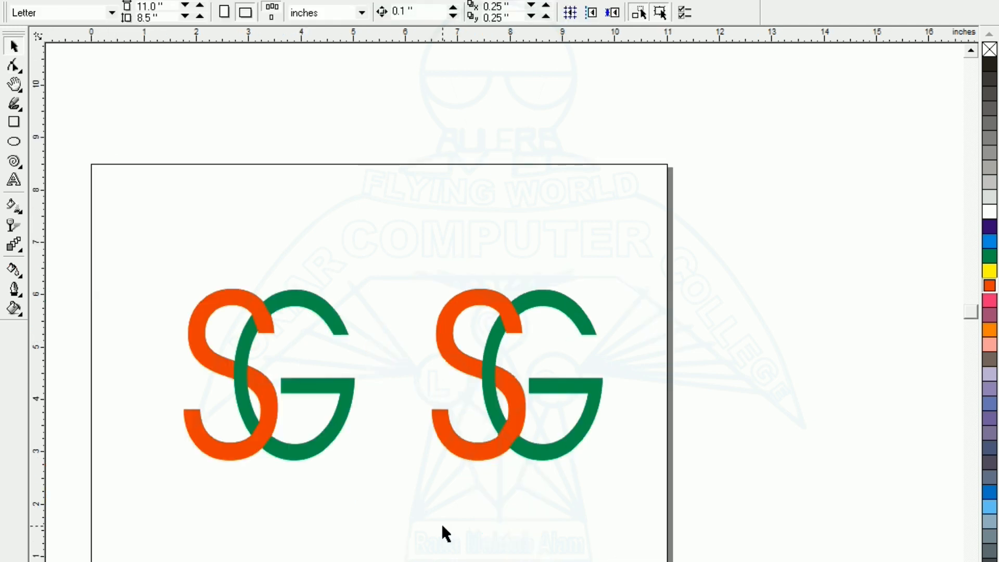